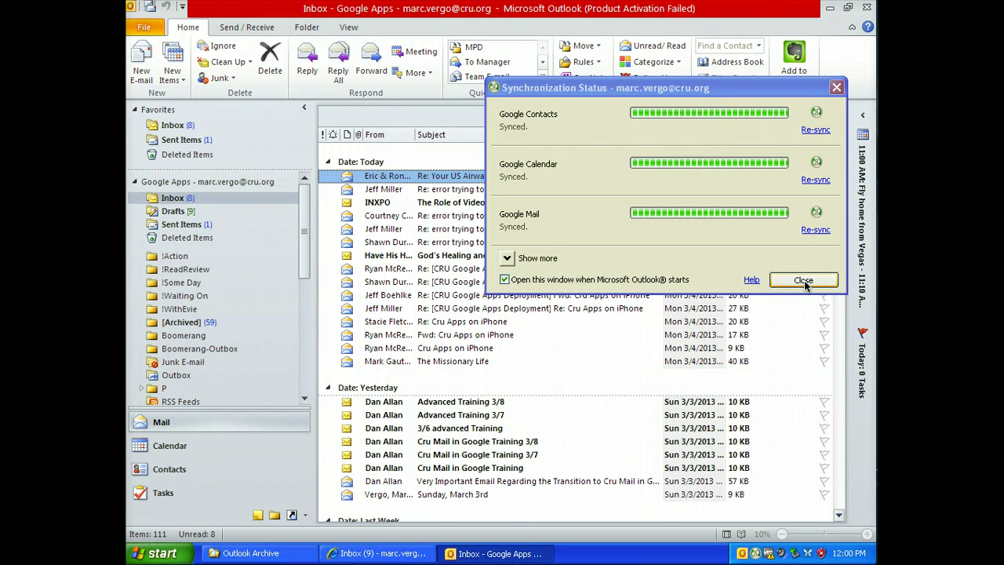
Close the Synchronization Status window showing Contacts, Calendar and Mail synced, returning to the Inbox.
left_click(803, 280)
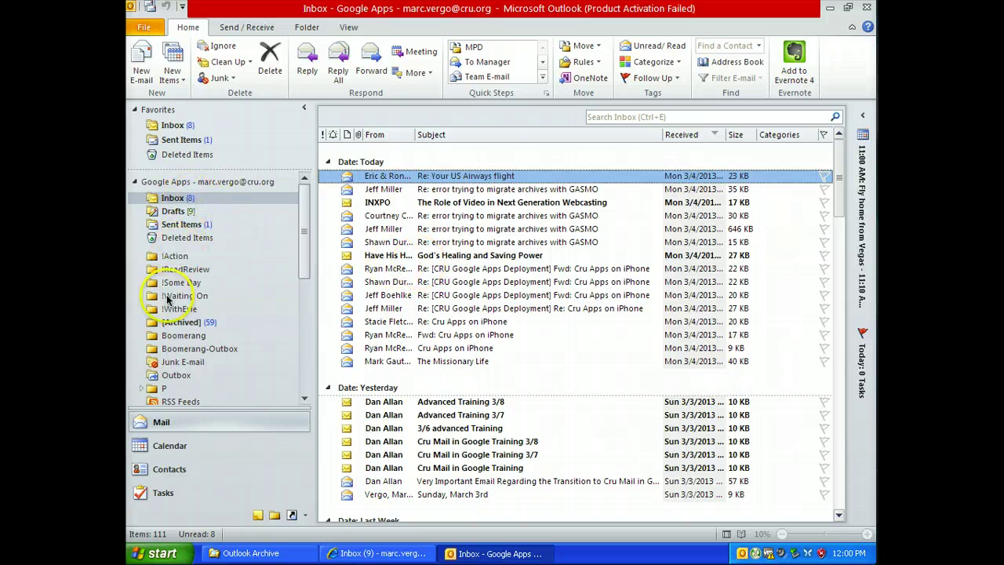
Scroll the folder pane past Archive Marc2010 and open the archive-CRU.pst data file.
scroll(167, 300, "down", 5)
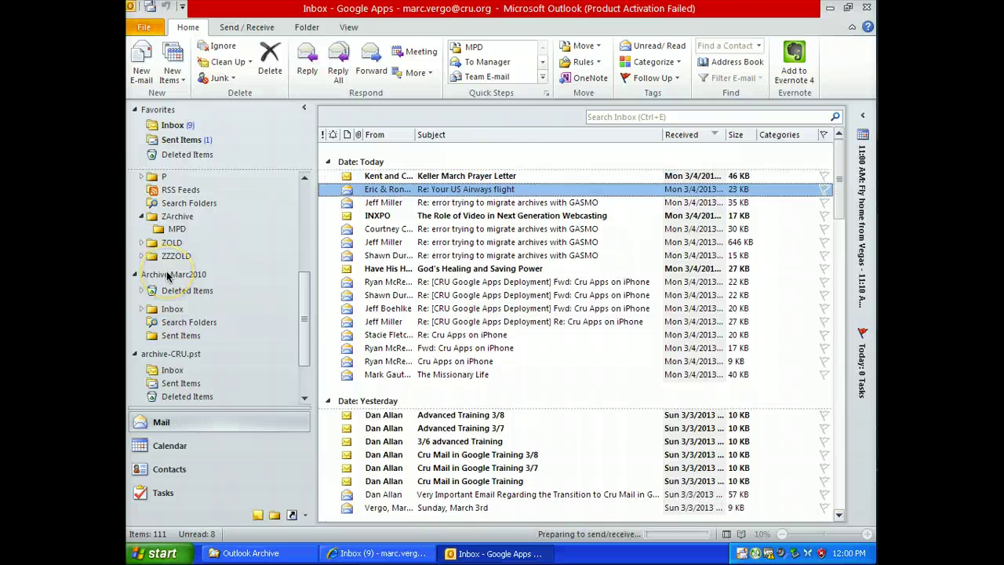
left_click(167, 274)
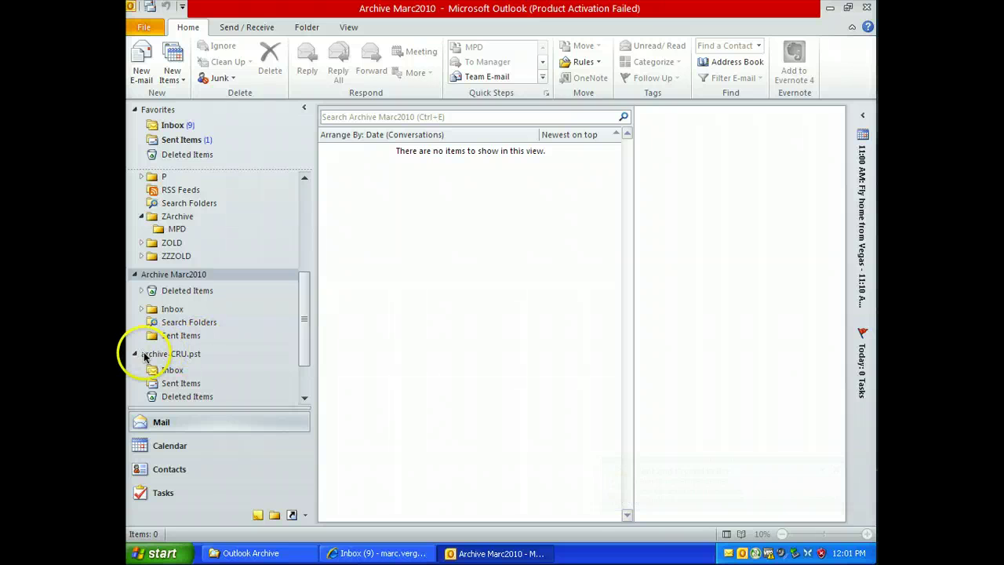
left_click(168, 357)
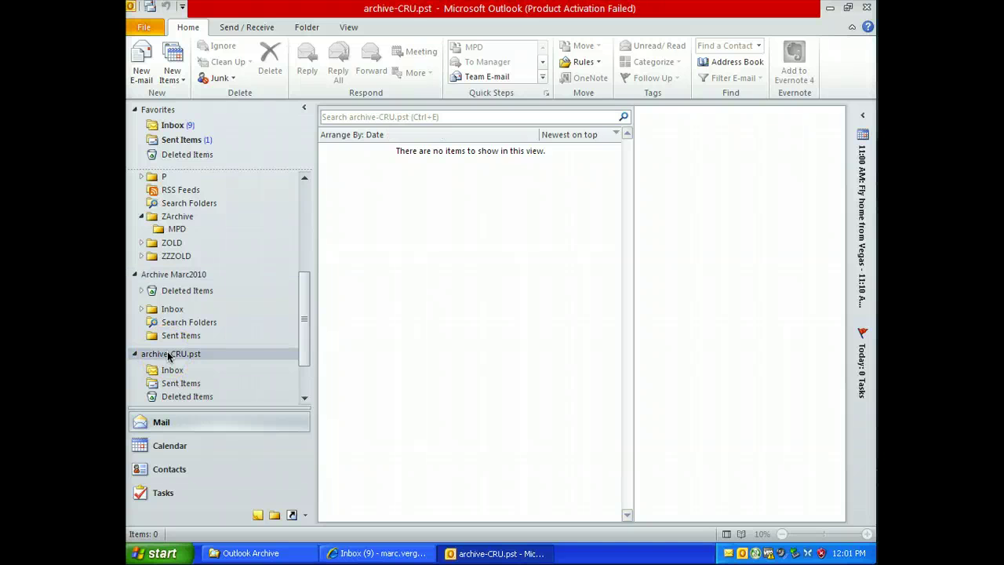
scroll(168, 357, "down", 1)
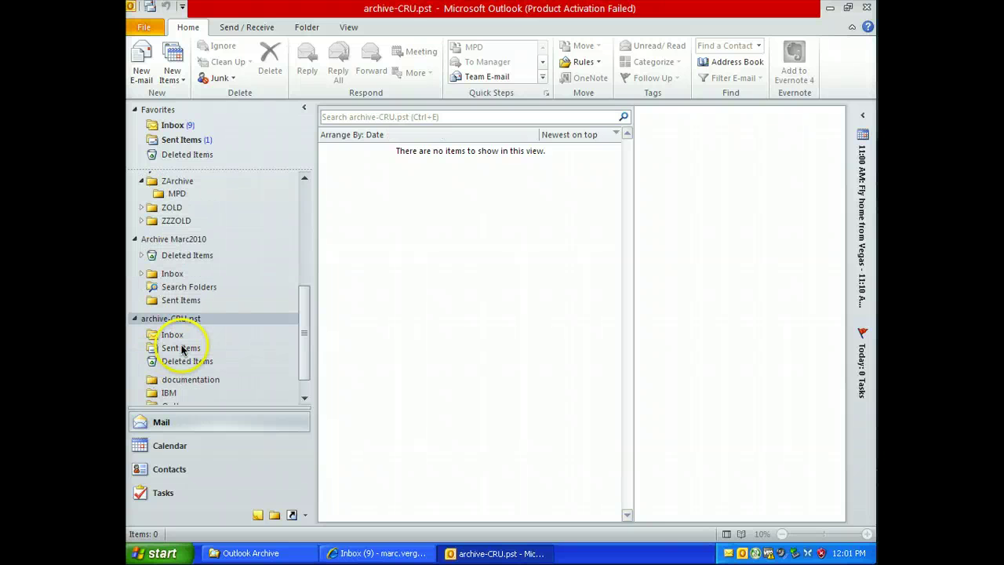
Browse archive-CRU.pst's Sent Items, documentation and IBM folders, then return to its root.
left_click(182, 348)
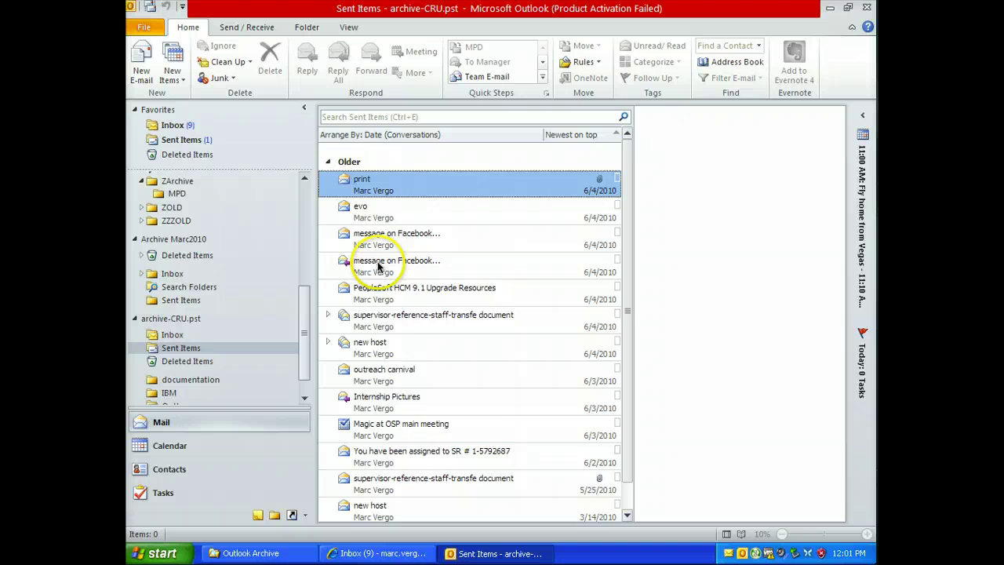
left_click(202, 379)
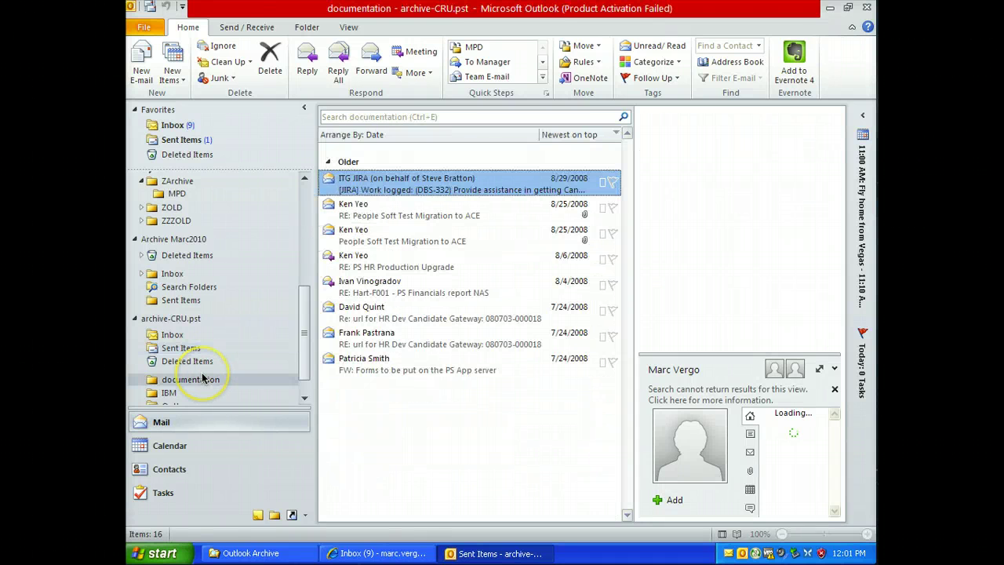
left_click(167, 392)
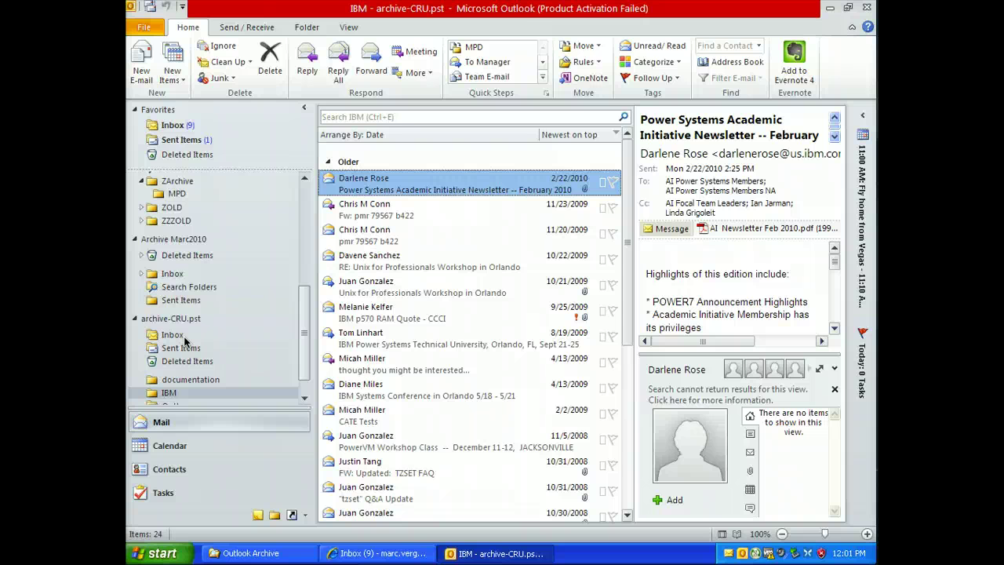
left_click(178, 320)
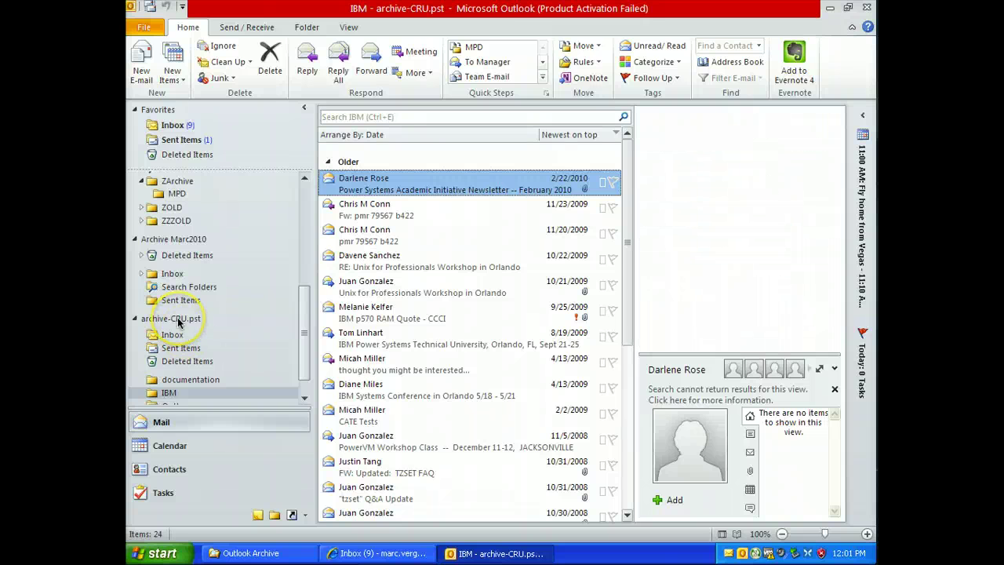
right_click(178, 322)
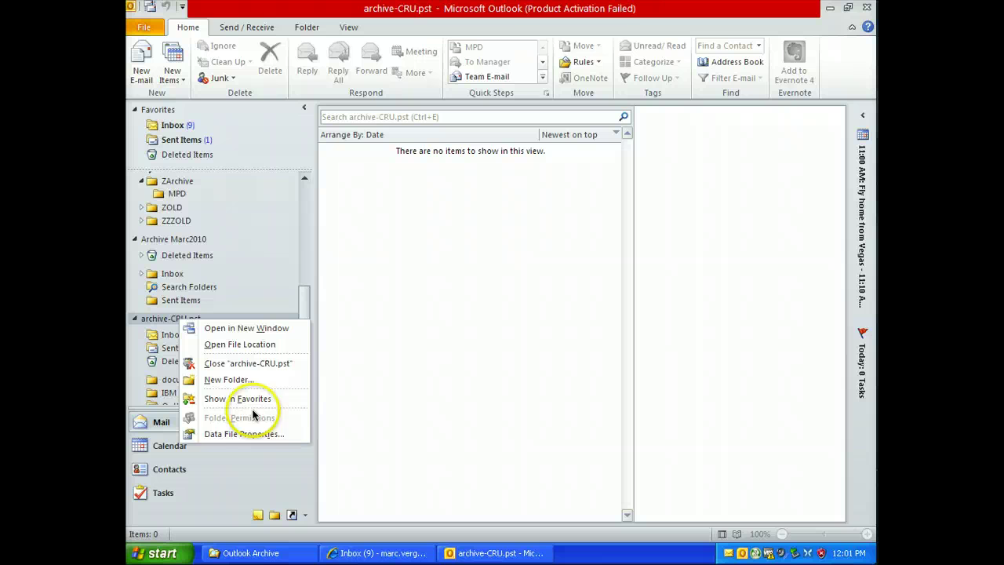
left_click(248, 434)
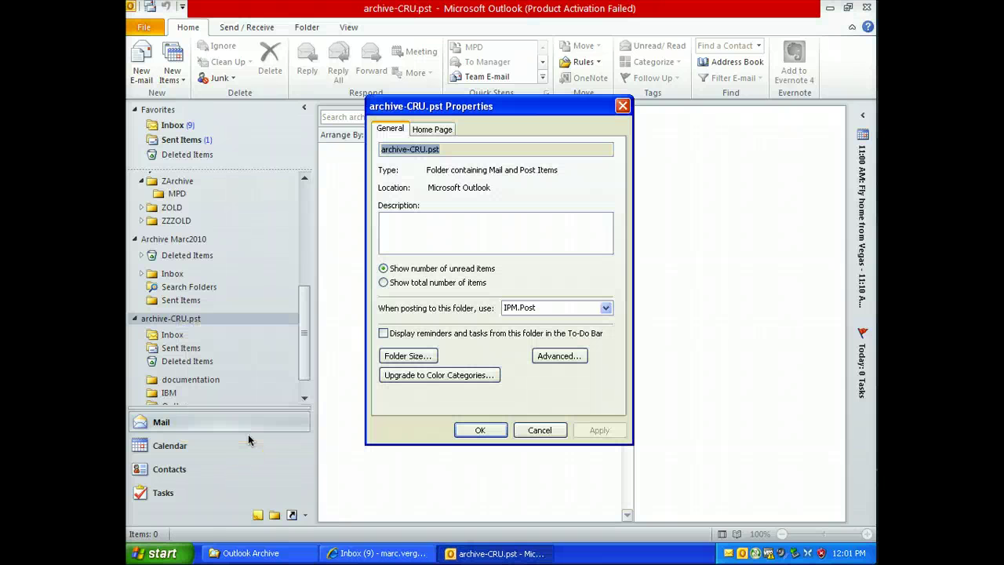
left_click(551, 355)
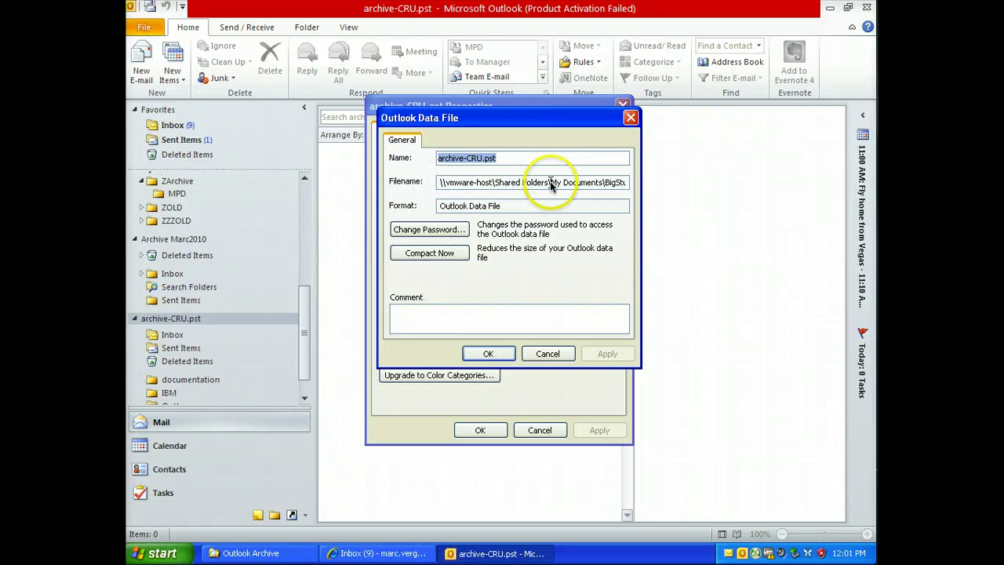
left_click_drag(550, 181, 638, 180)
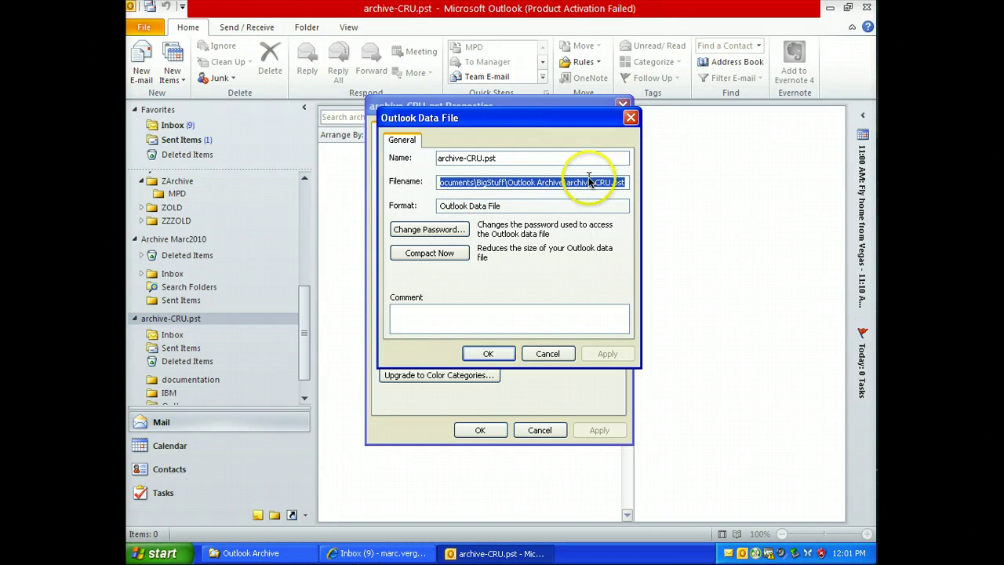
left_click(547, 353)
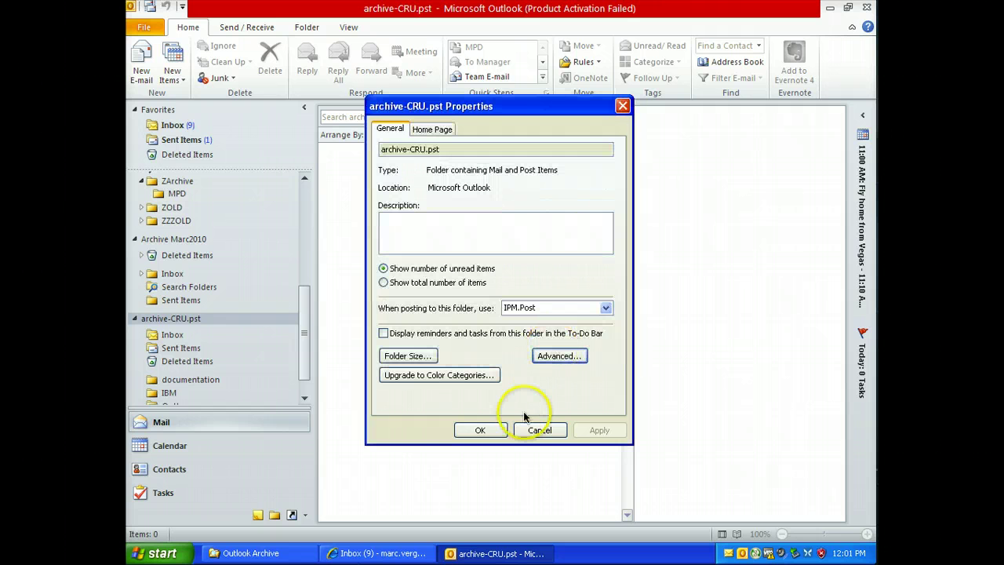
left_click(487, 430)
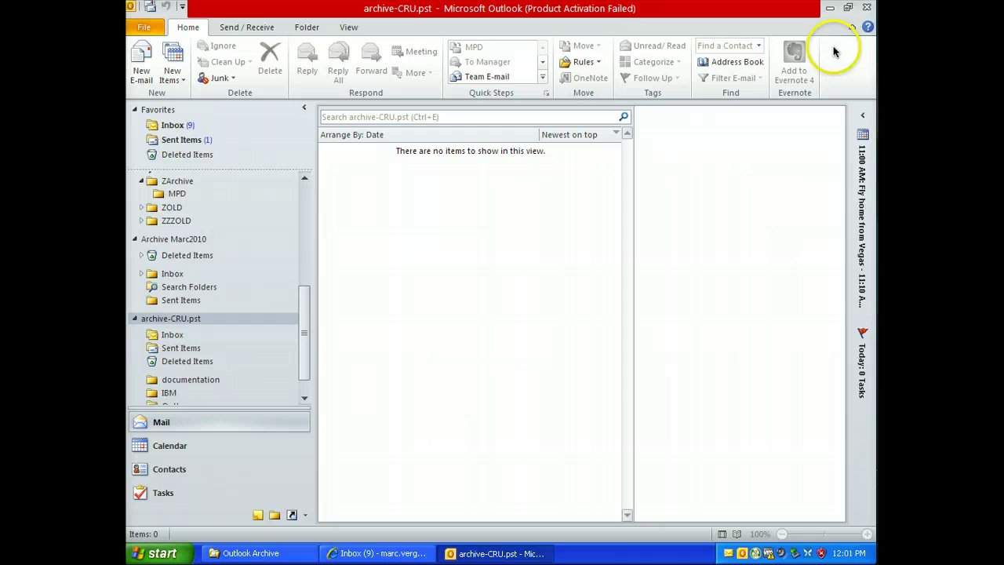
Close Outlook and launch Google Apps Migration for Microsoft Outlook from All Programs.
left_click(866, 8)
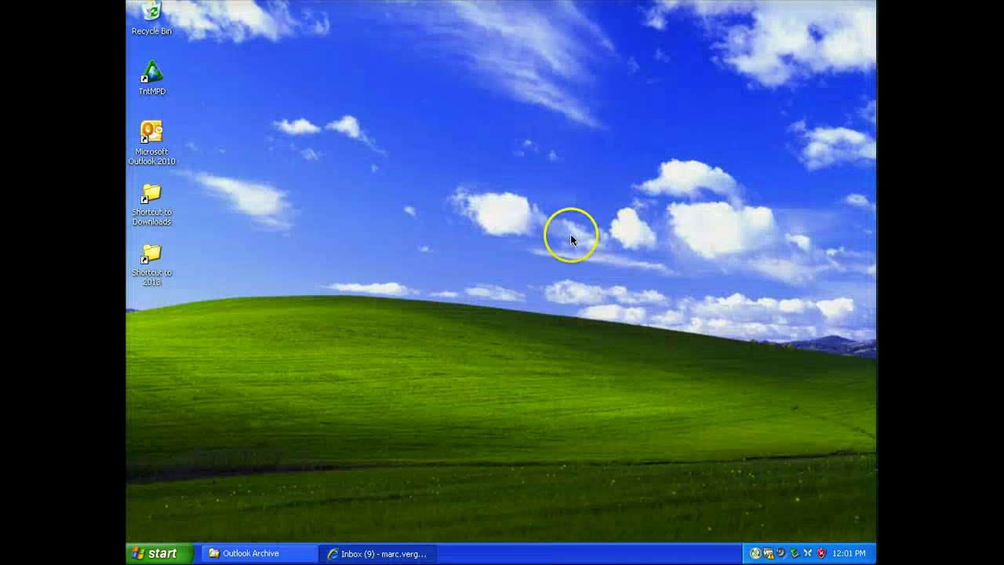
left_click(168, 553)
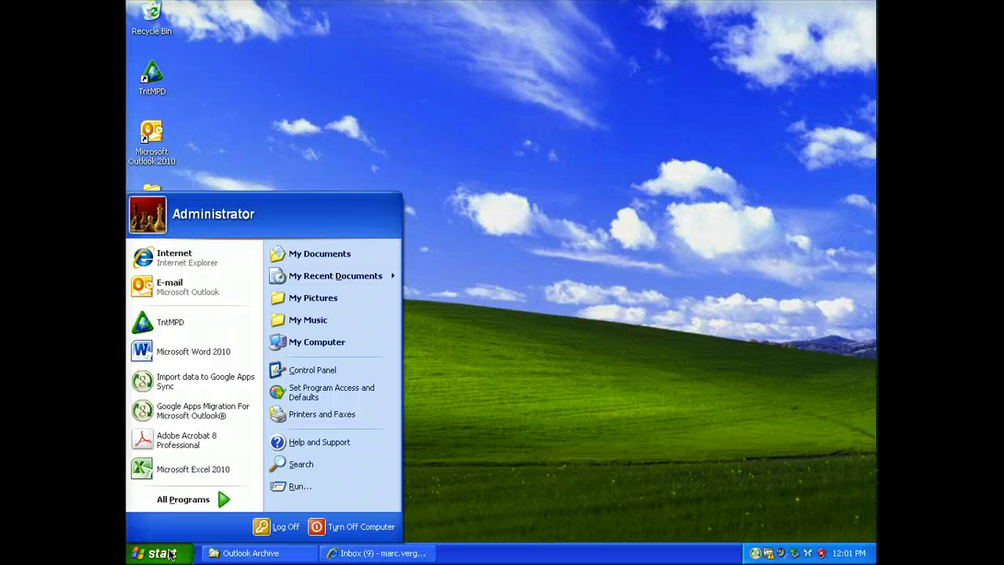
left_click(200, 496)
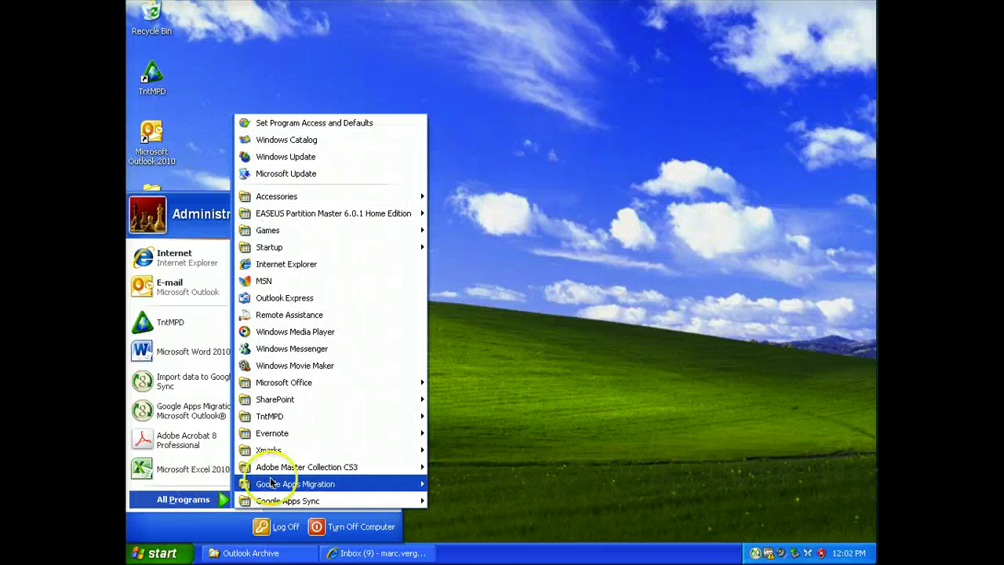
mouse_move(280, 483)
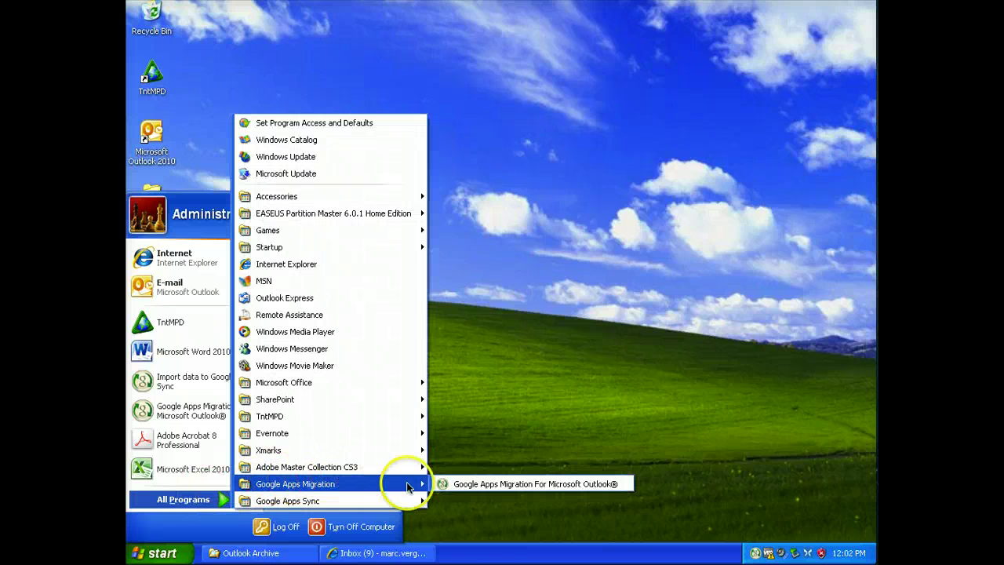
left_click(552, 486)
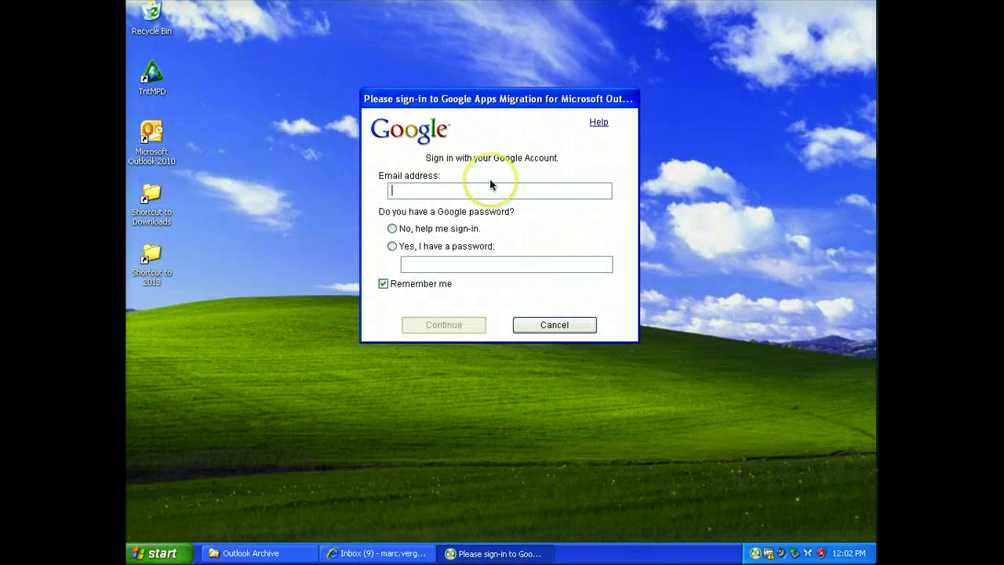
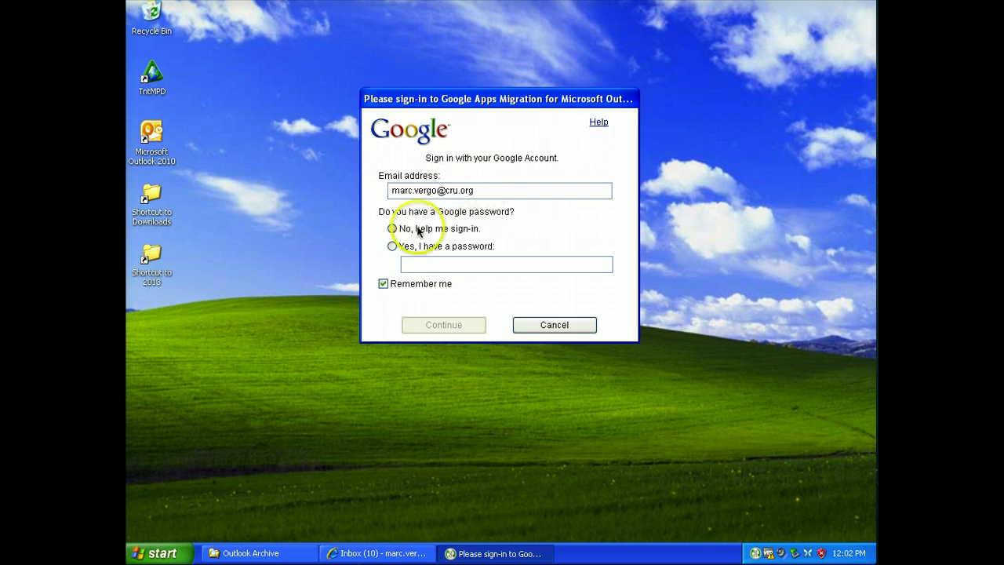
Sign in with the account e-mail, choosing 'Yes, I have a password' and entering the password.
left_click(393, 245)
left_click(416, 264)
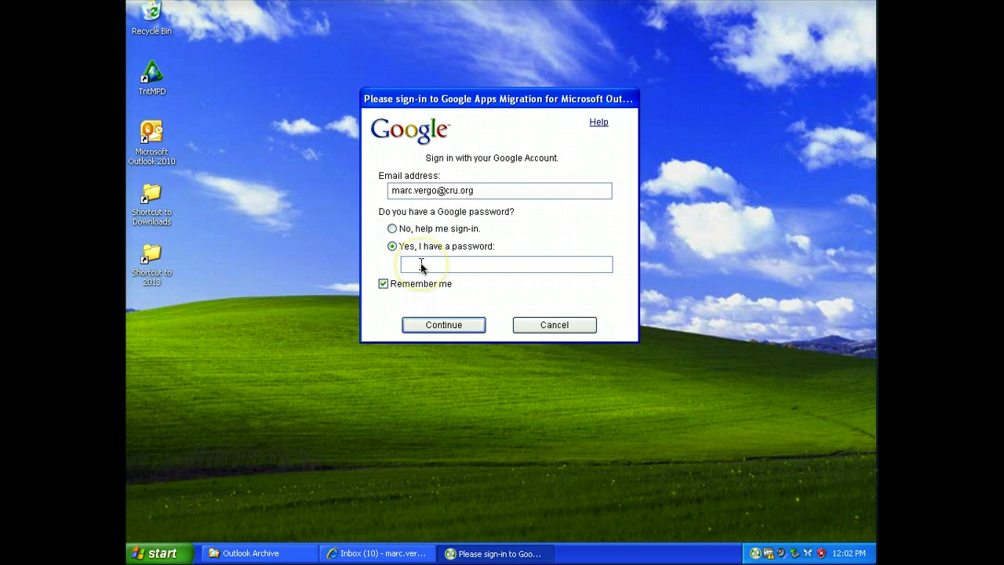
type("•••••••")
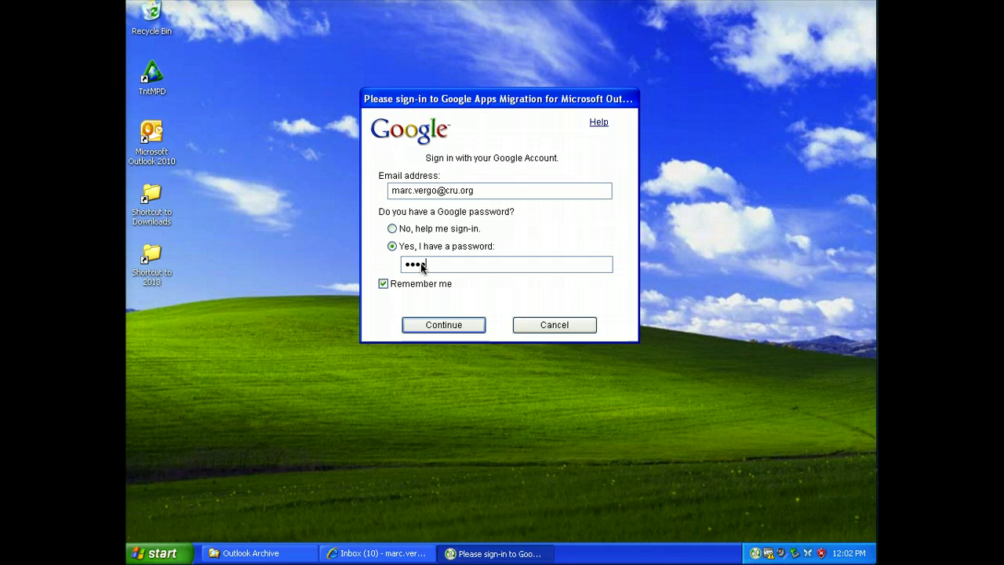
type("••")
key("Return")
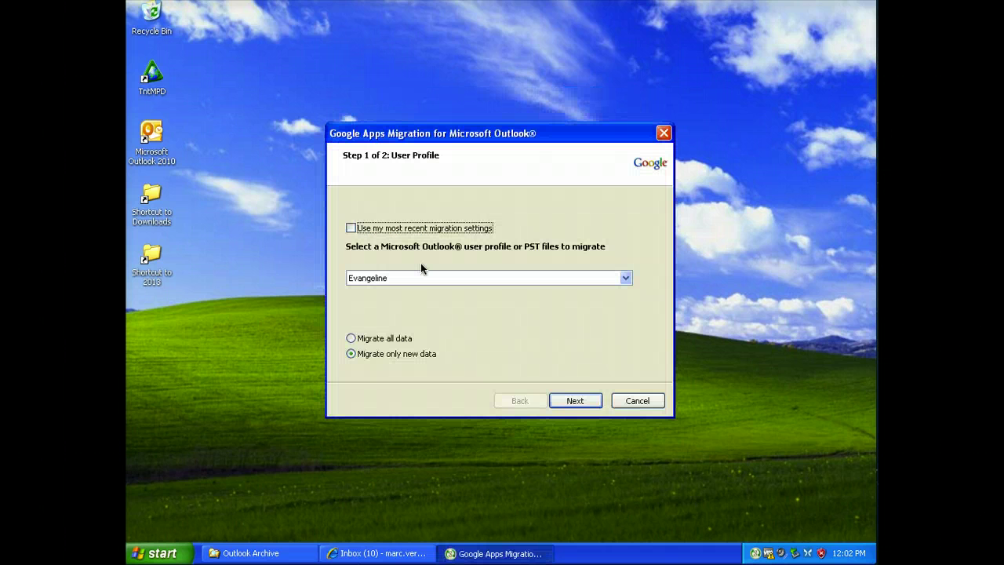
Set the migration source to the archive-CRU.pst file via 'From PST File(s)...'.
left_click(423, 277)
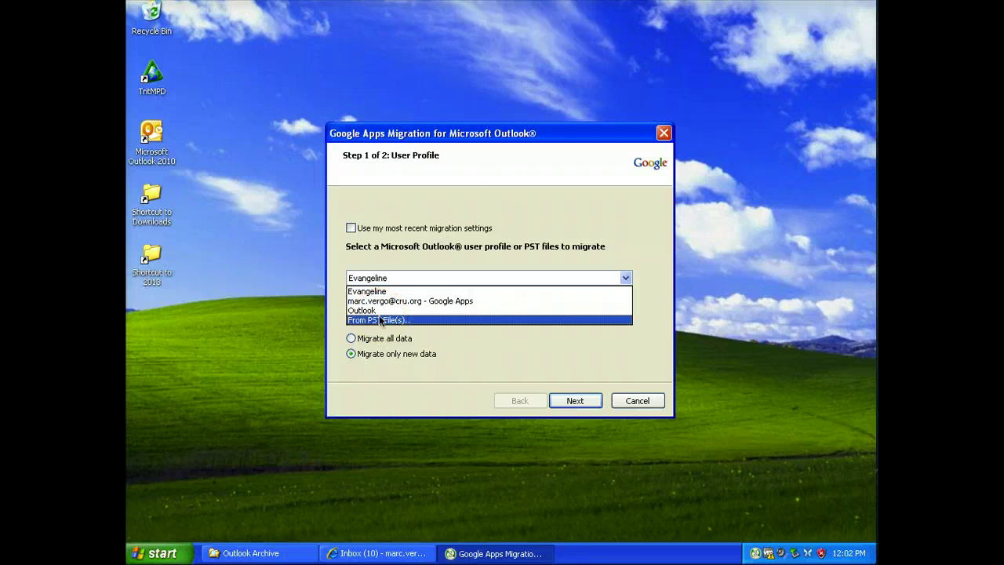
left_click(381, 321)
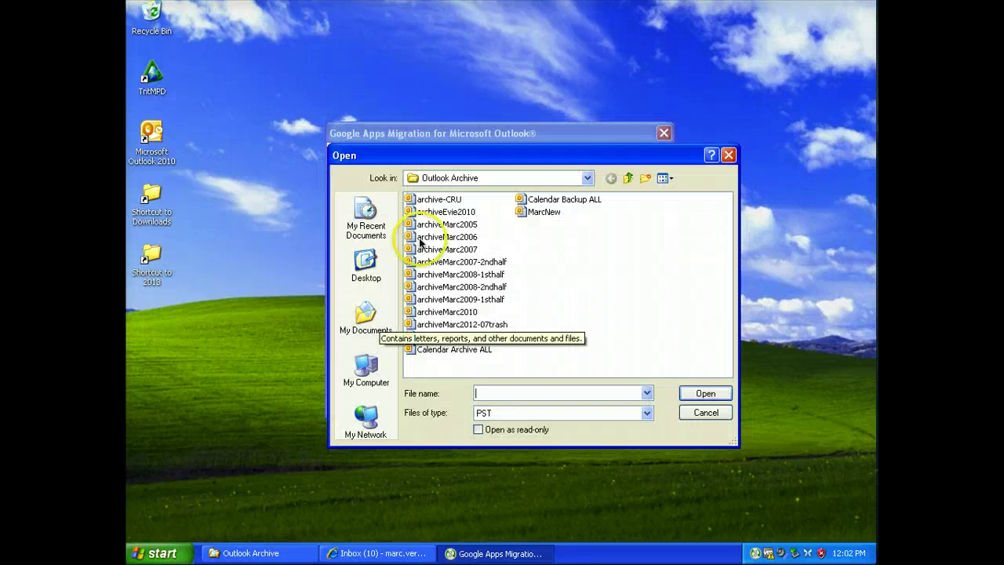
left_click(450, 202)
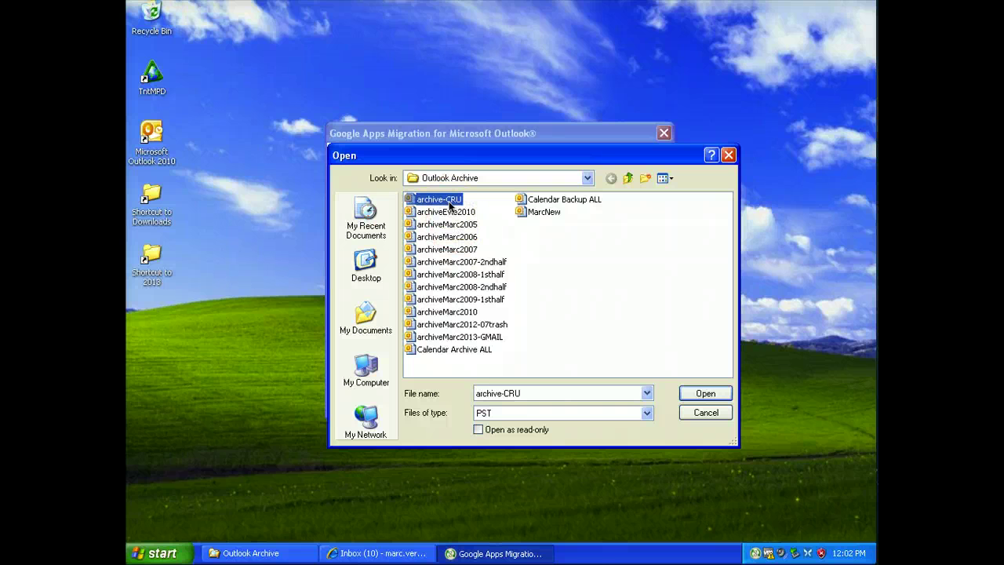
left_click(698, 395)
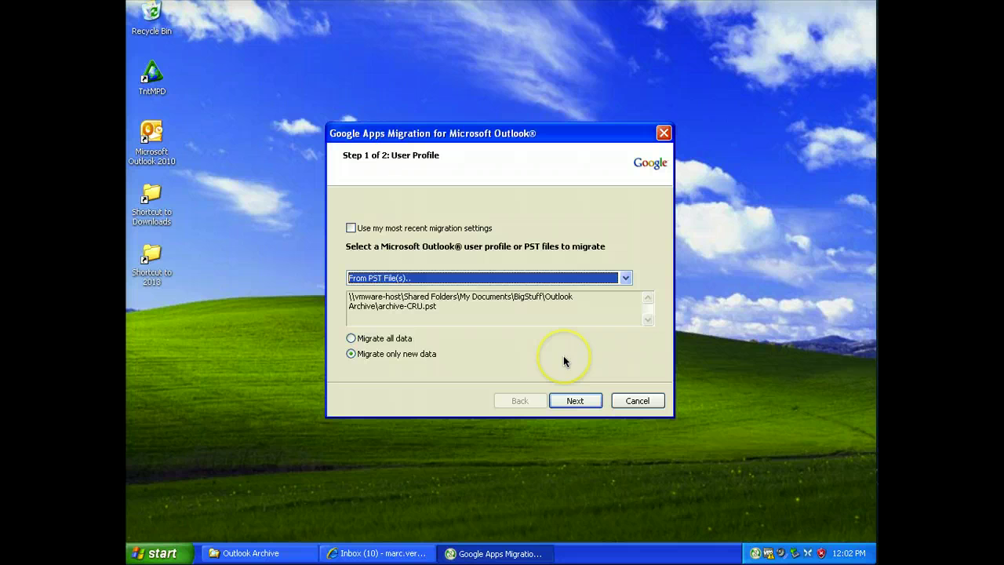
Exclude Contacts and Calendar so only email is migrated, and start the migration.
left_click(575, 401)
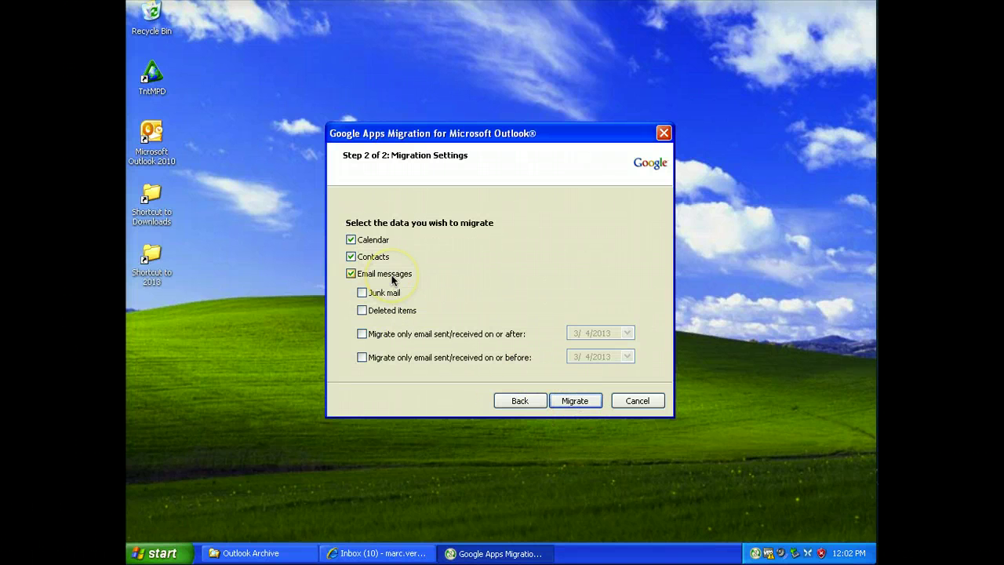
left_click(350, 257)
left_click(351, 240)
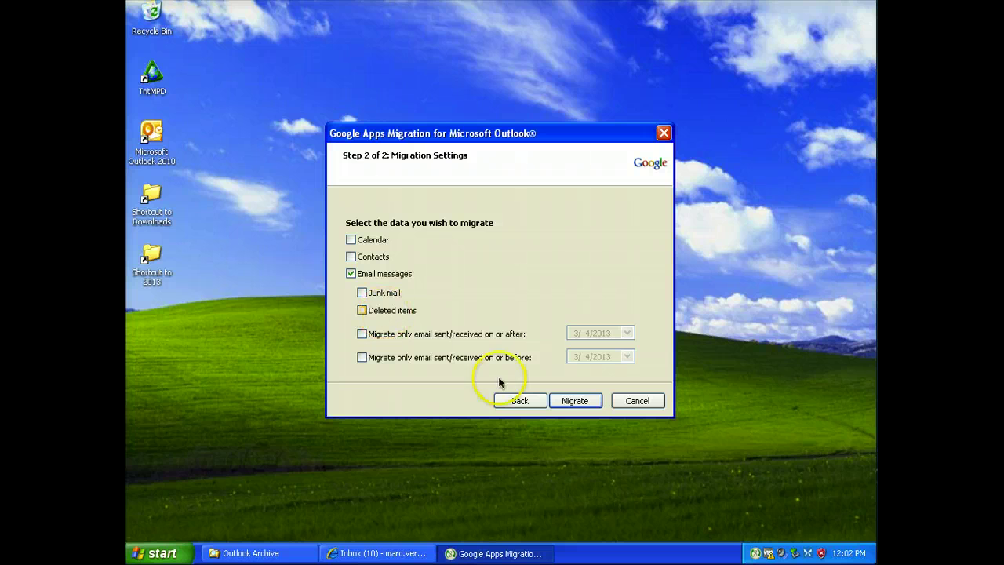
left_click(575, 401)
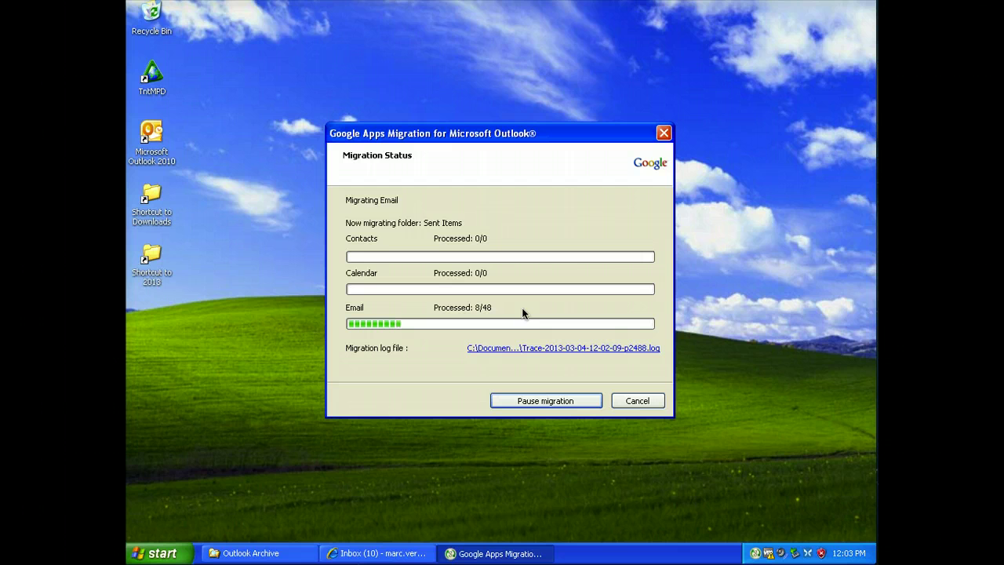
Bring the Internet Explorer Gmail inbox to the front while the migration runs.
left_click(389, 555)
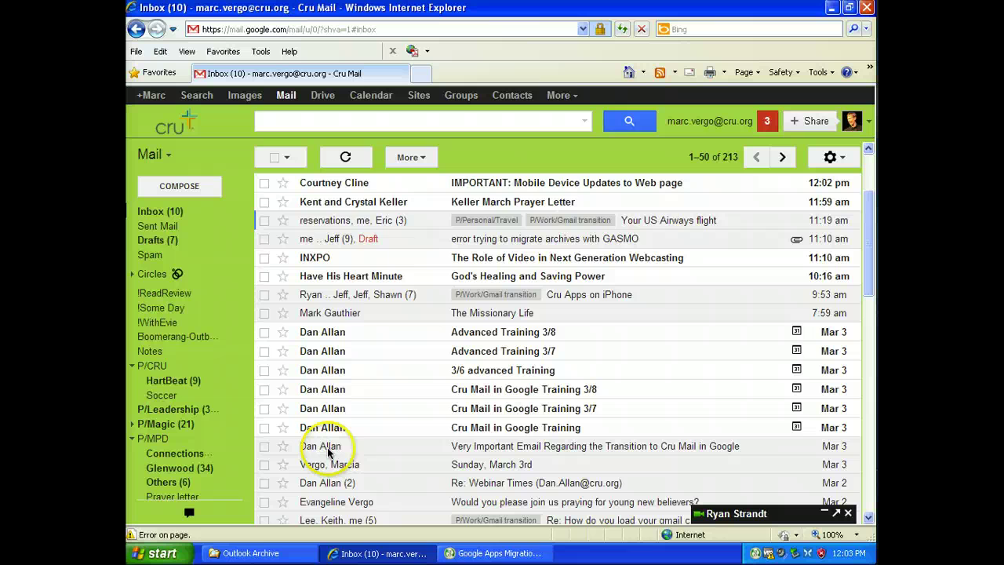
Dismiss the unsupported-browser warning and Flash error, then acknowledge 'Migration Completed'.
left_click(478, 552)
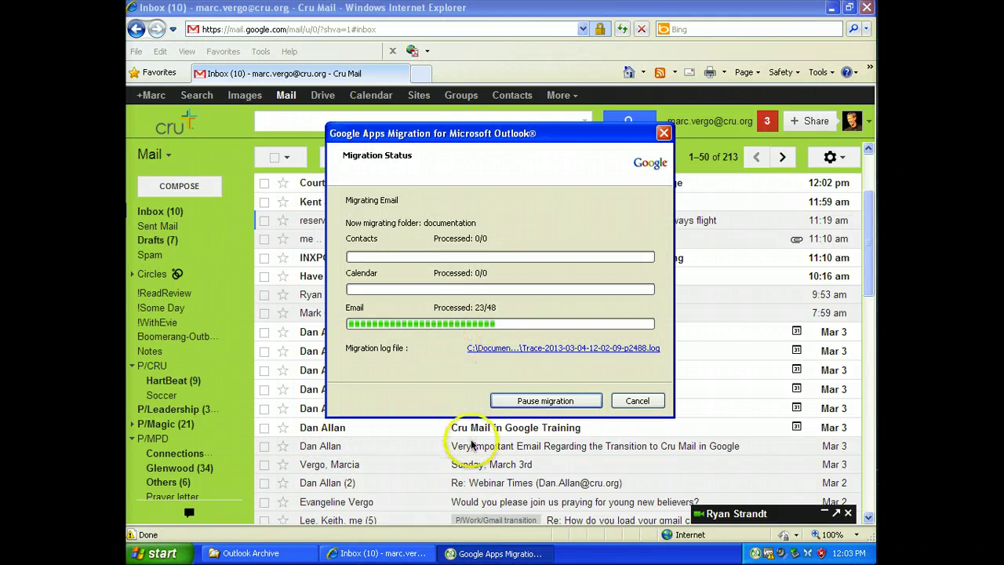
left_click(388, 553)
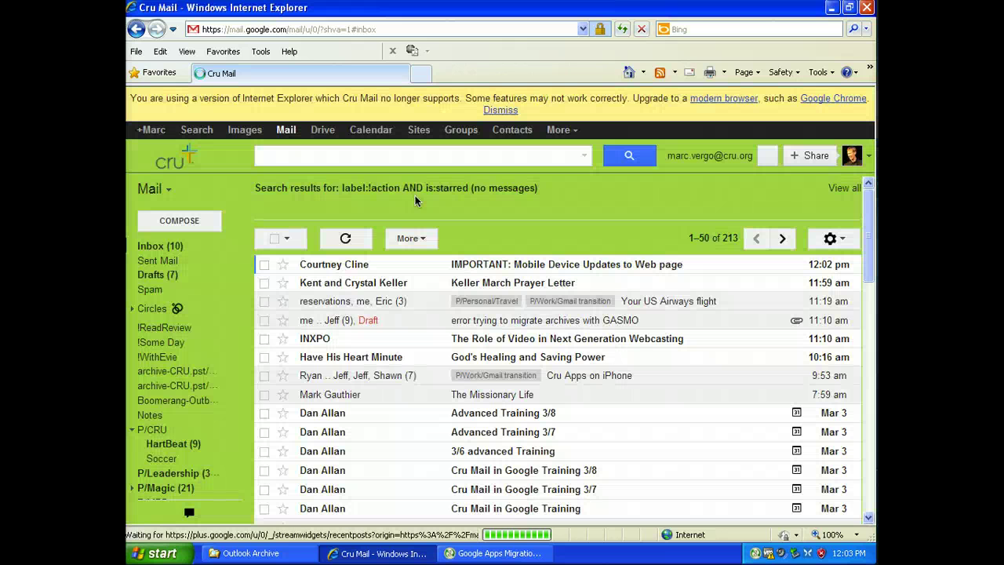
left_click(501, 109)
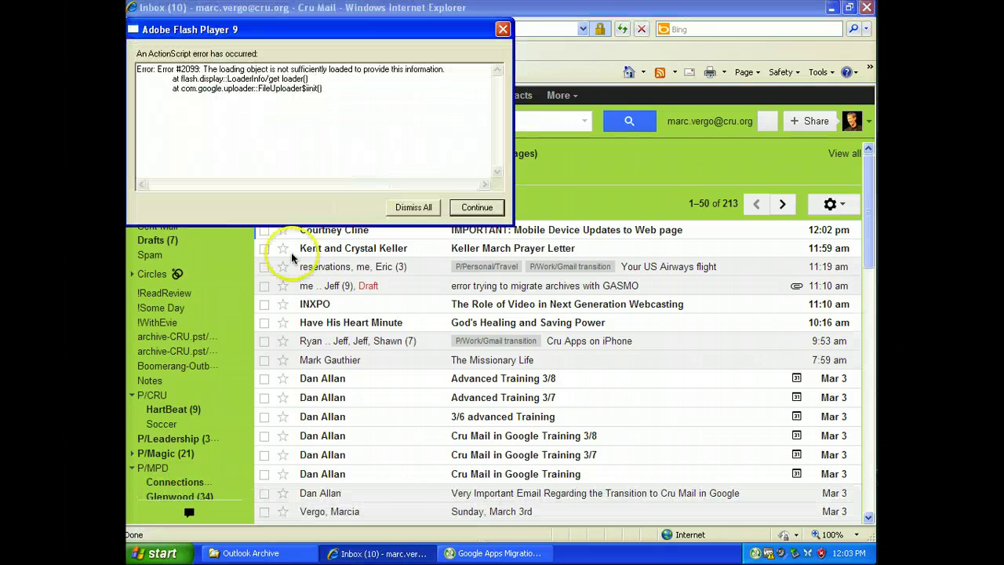
left_click(476, 207)
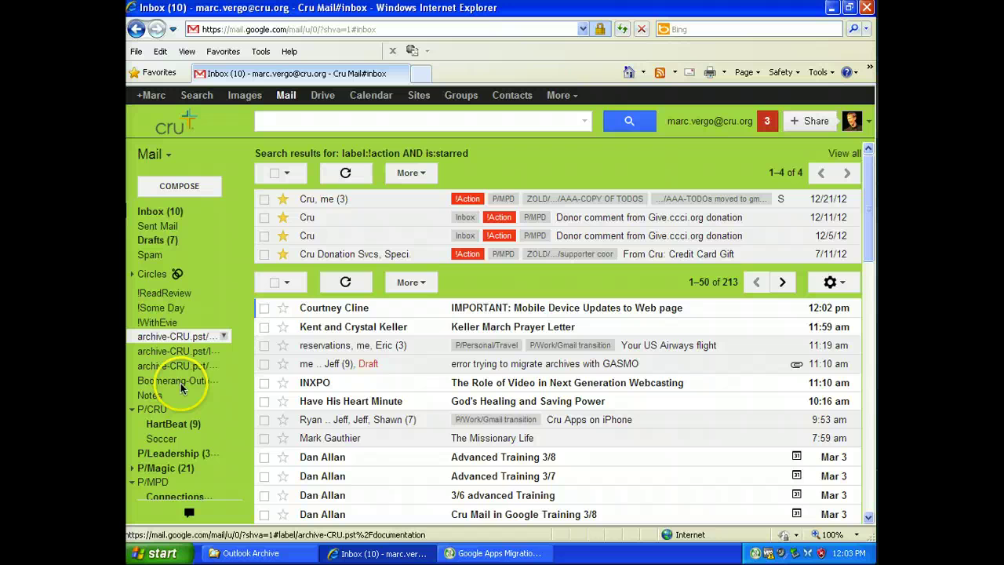
left_click(470, 553)
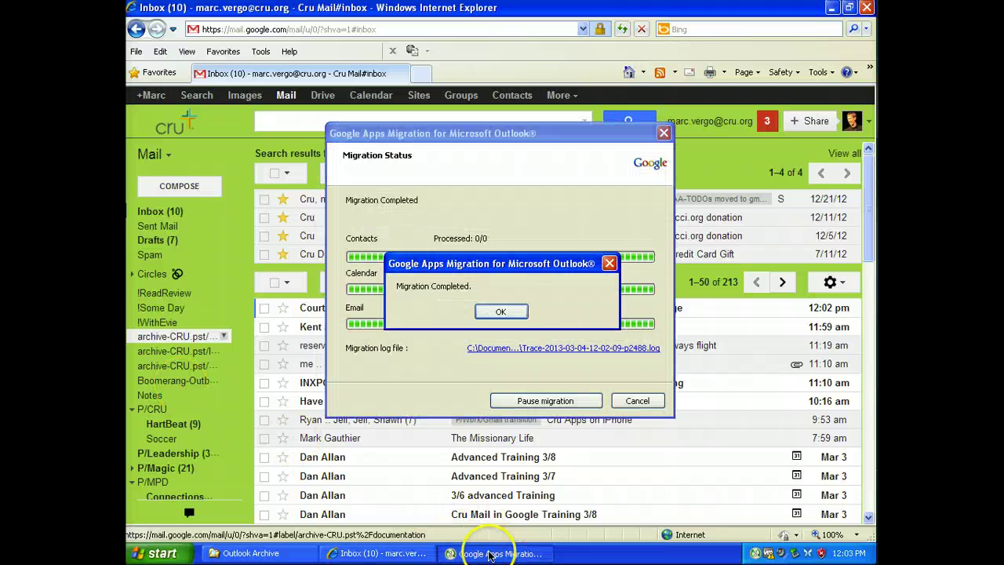
left_click(502, 311)
Close the migration status window and view the archive-CRU.pst/documentation label's 6 messages.
left_click(637, 400)
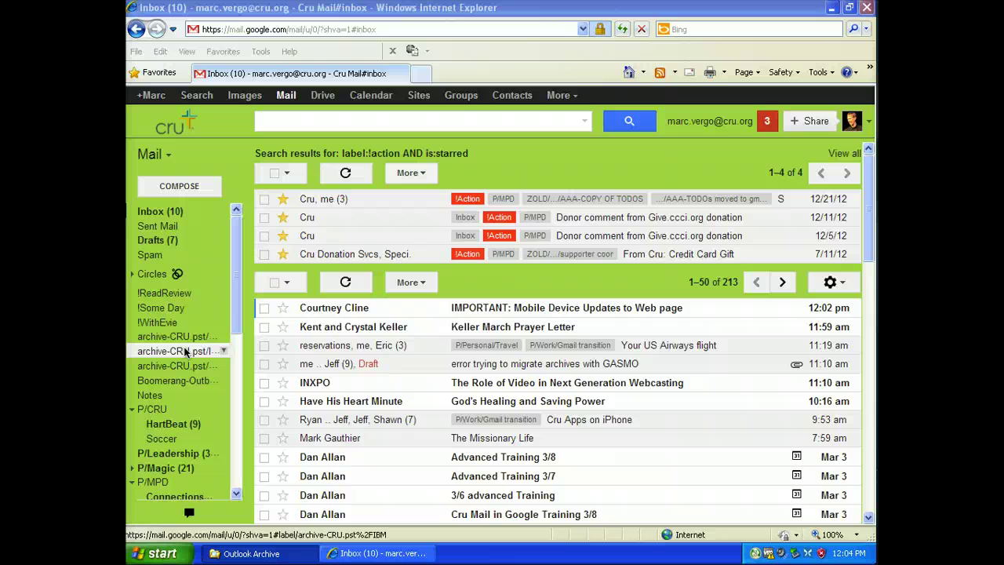
left_click(193, 363)
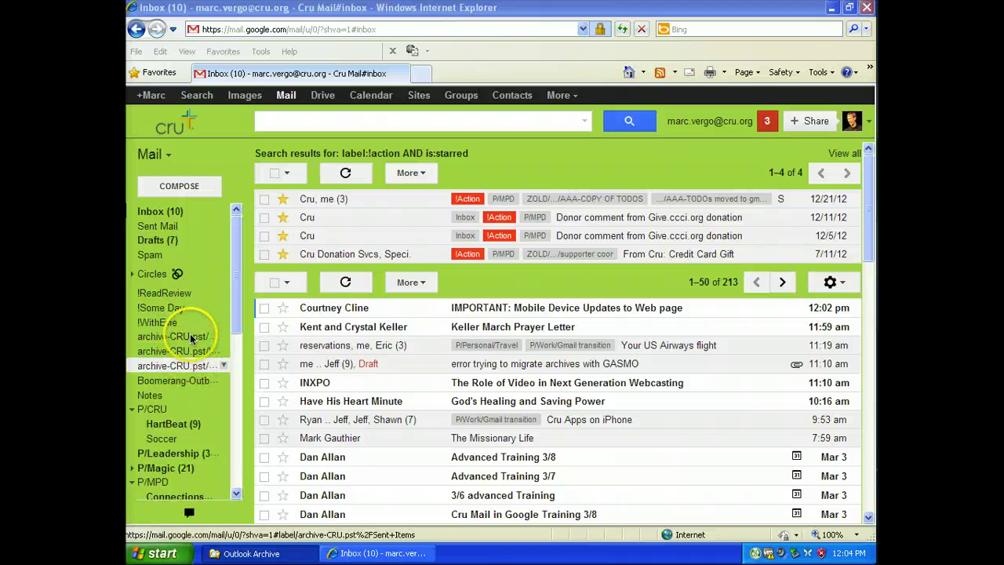
left_click(165, 337)
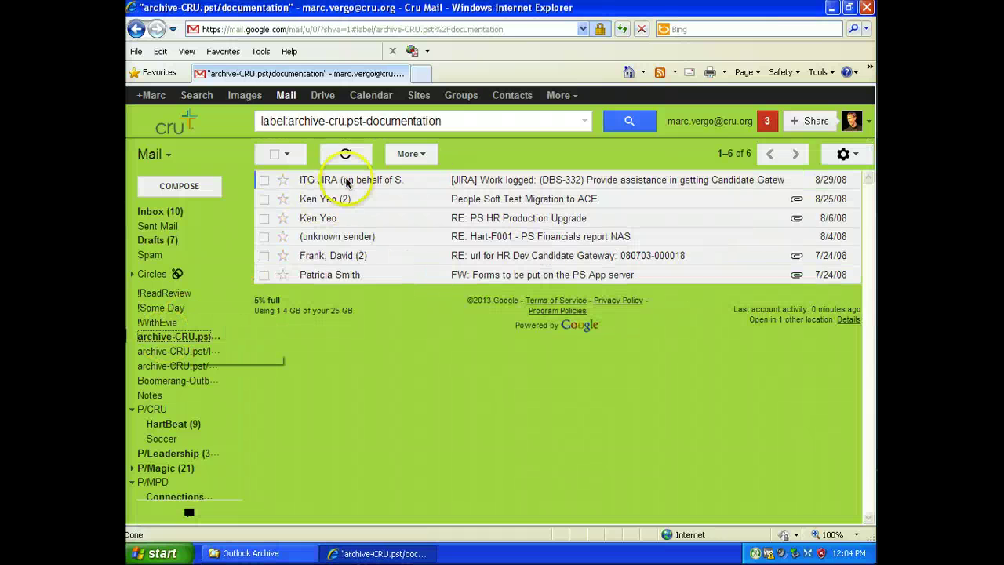
Check the label search query, then view the archive-CRU.pst/IBM and Sent Items labels.
left_click(306, 142)
left_click(290, 122)
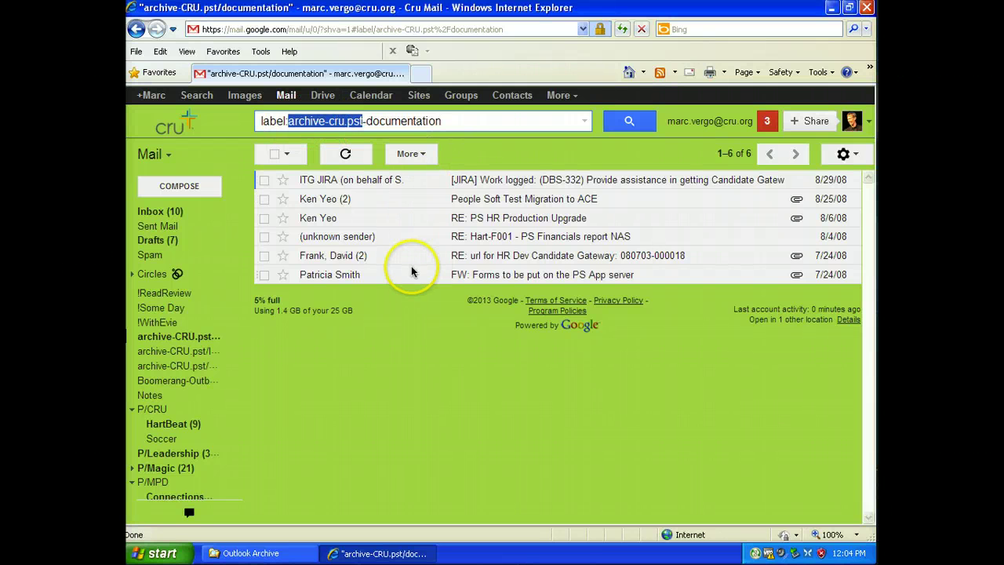
left_click(214, 350)
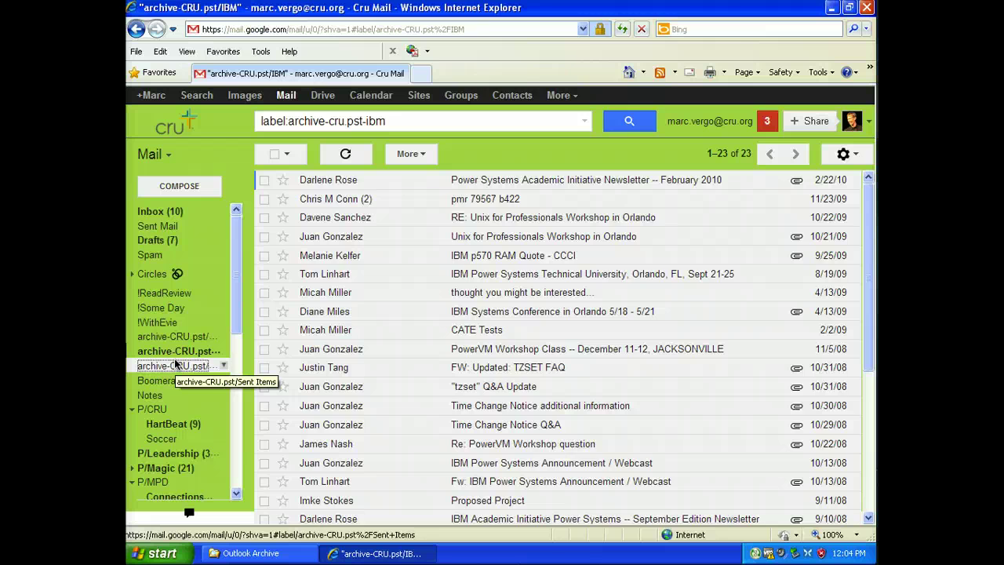
left_click(175, 365)
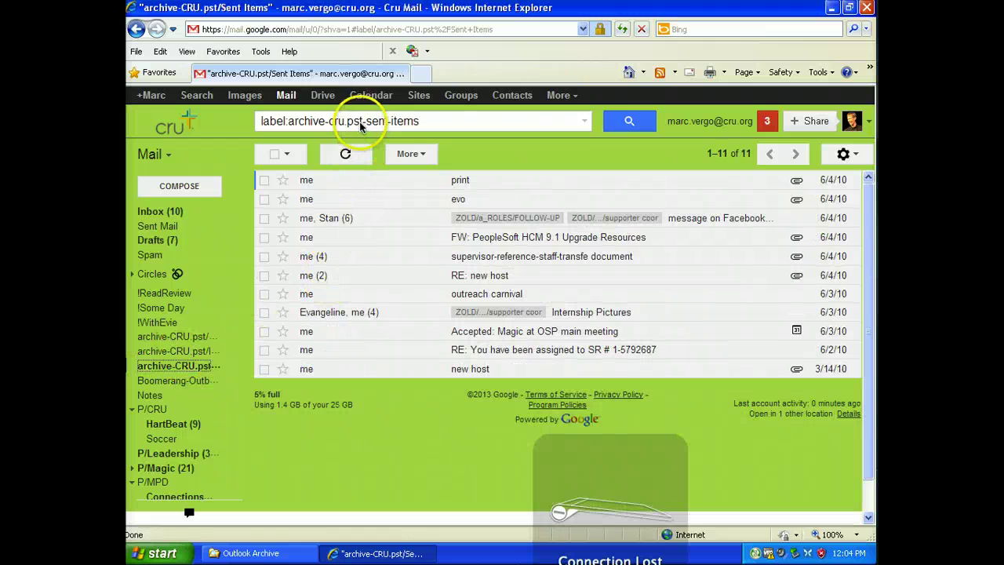